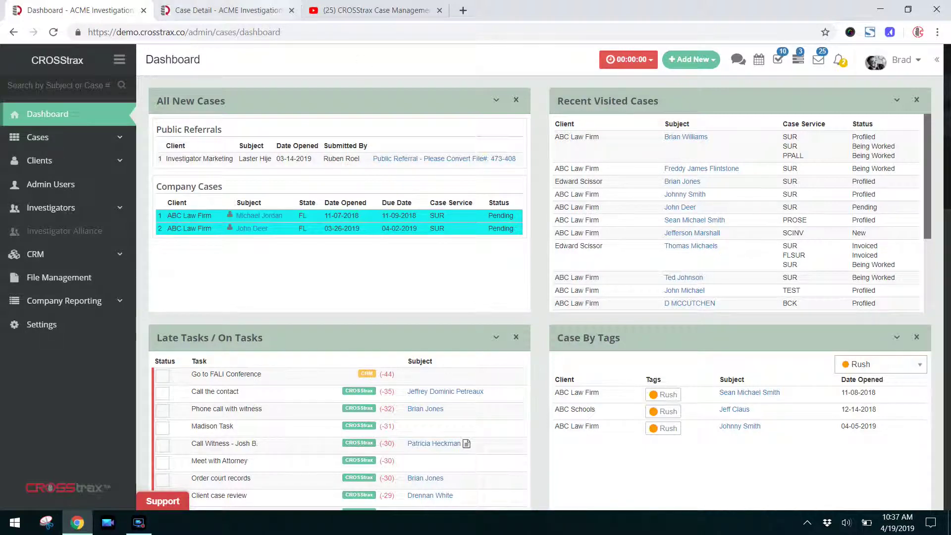
Expand the Cases menu in the Dashboard's left sidebar to list its case pages
{"action": "left_click", "coordinate": [112, 143]}
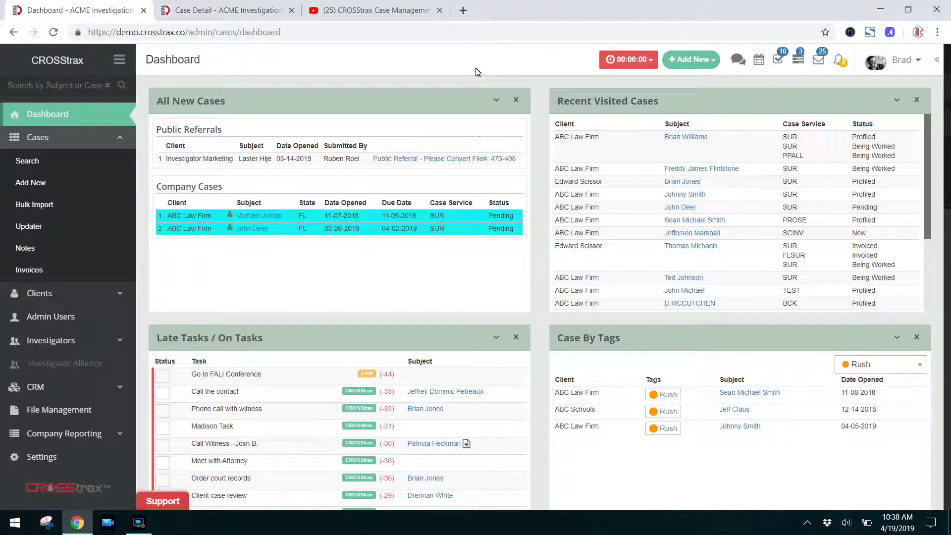
Check and close the Add New list, then go to the prefilled ABC Schools case form
{"action": "left_click", "coordinate": [713, 64]}
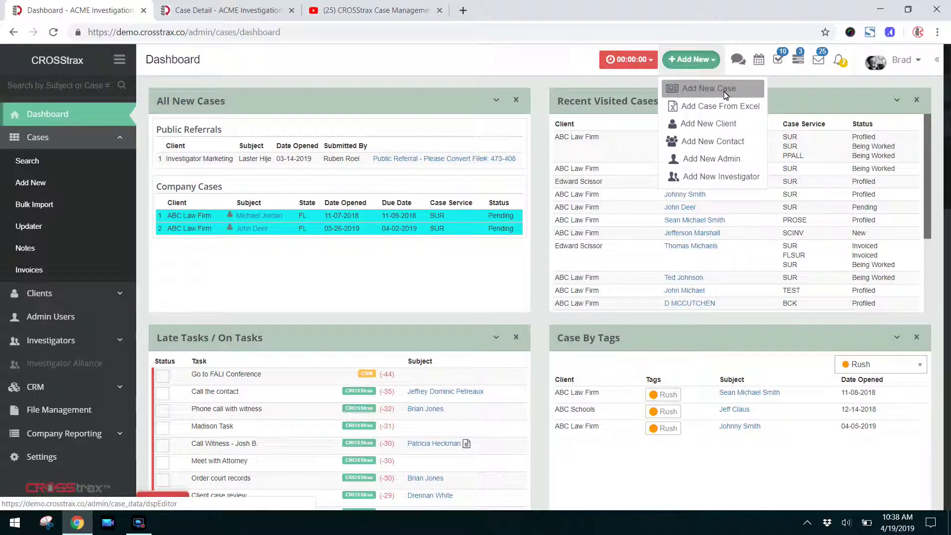
{"action": "left_click", "coordinate": [514, 64]}
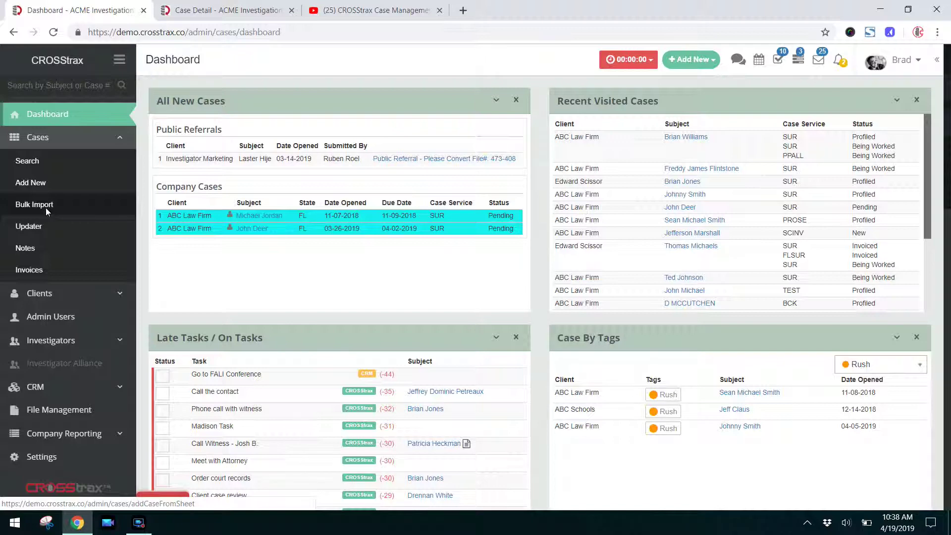
{"action": "key", "text": "ctrl+Tab"}
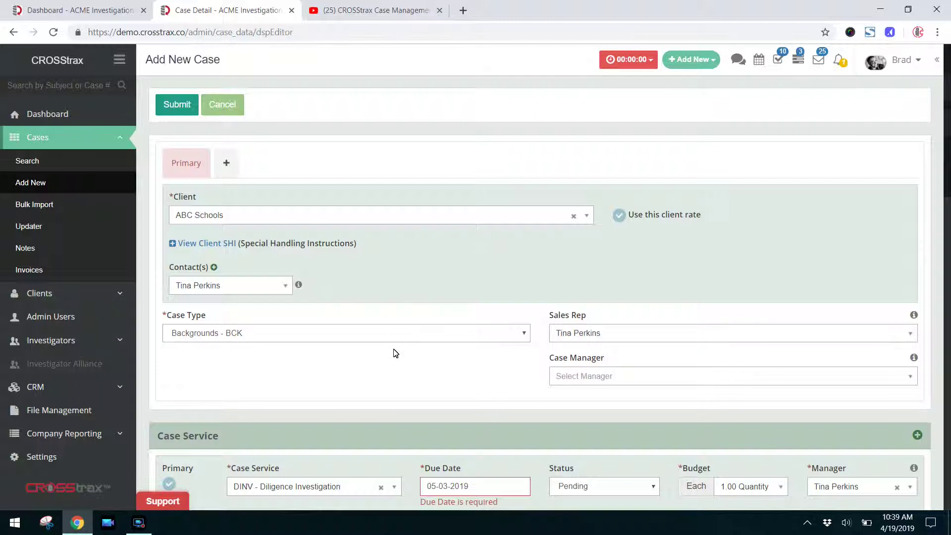
{"action": "scroll", "coordinate": [395, 354], "scroll_direction": "down", "scroll_amount": 2}
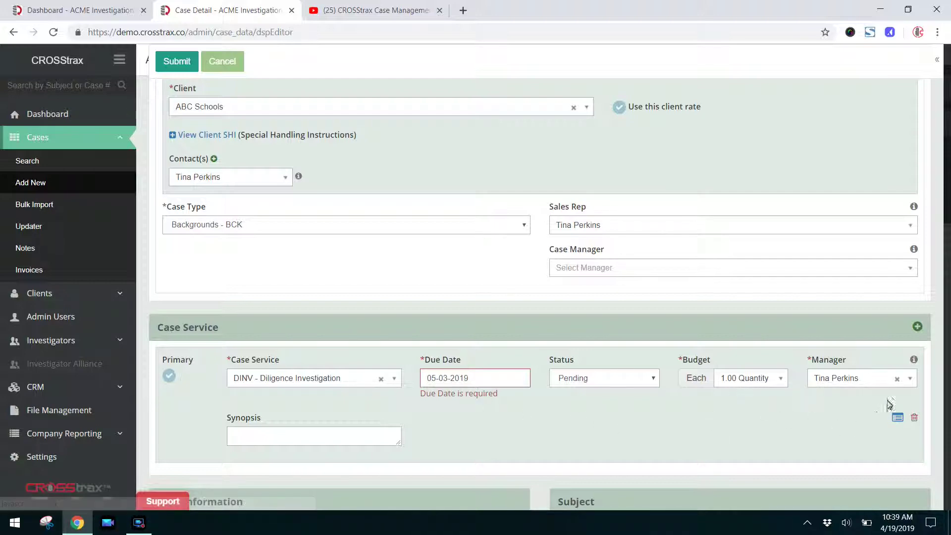
{"action": "scroll", "coordinate": [827, 417], "scroll_direction": "down", "scroll_amount": 3}
{"action": "scroll", "coordinate": [820, 417], "scroll_direction": "down", "scroll_amount": 1}
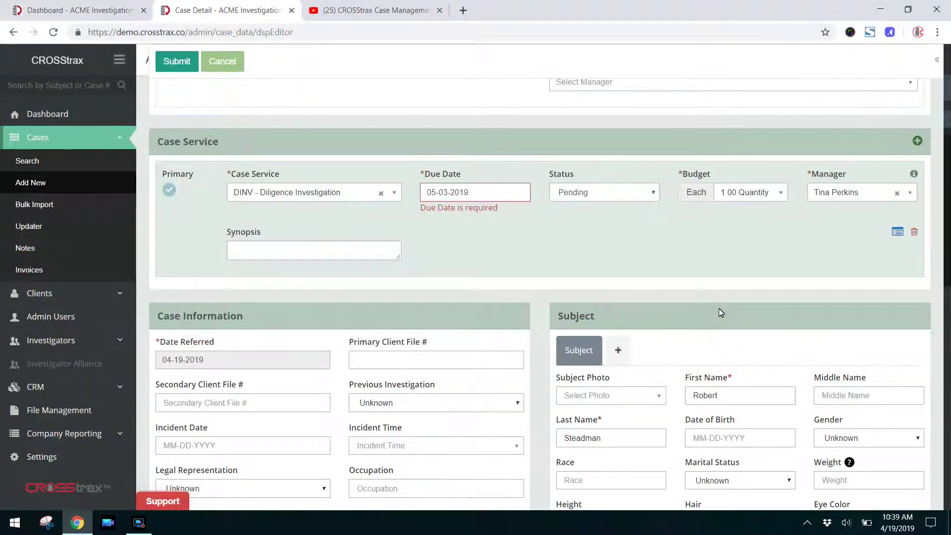
{"action": "scroll", "coordinate": [719, 309], "scroll_direction": "down", "scroll_amount": 4}
{"action": "scroll", "coordinate": [721, 313], "scroll_direction": "up", "scroll_amount": 3}
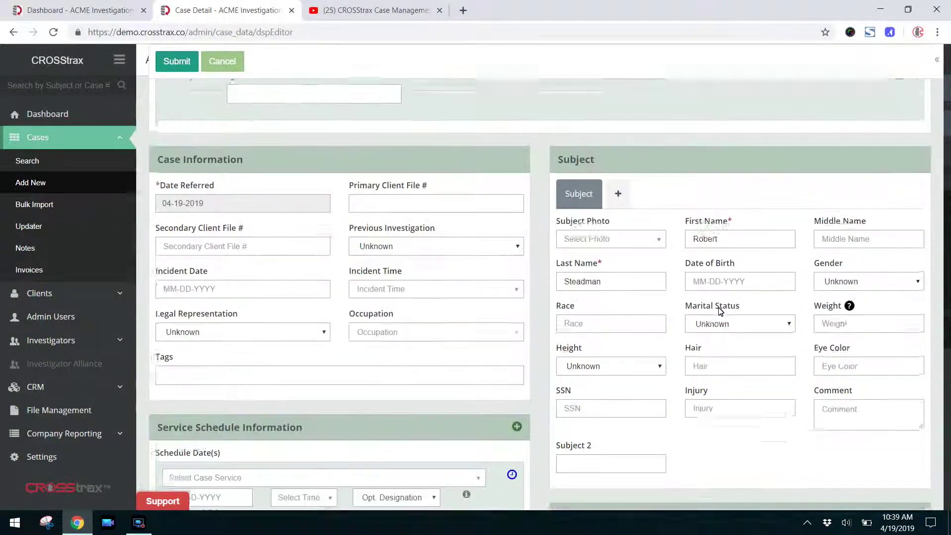
{"action": "scroll", "coordinate": [719, 311], "scroll_direction": "up", "scroll_amount": 6}
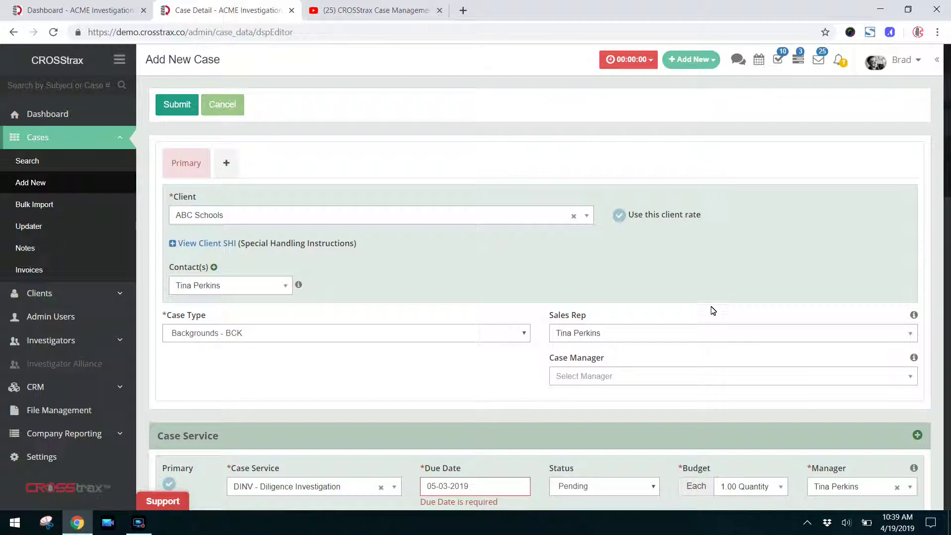
{"action": "scroll", "coordinate": [454, 366], "scroll_direction": "down", "scroll_amount": 6}
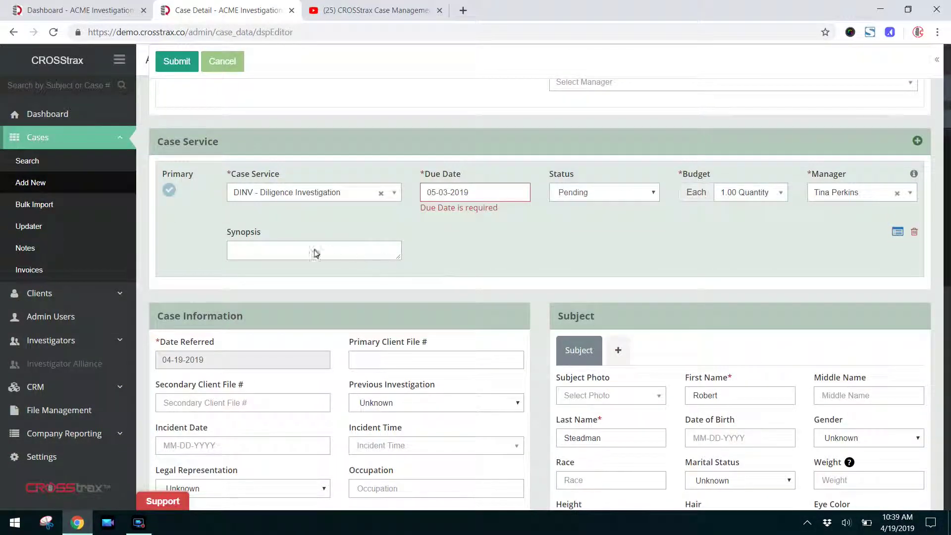
{"action": "scroll", "coordinate": [714, 416], "scroll_direction": "down", "scroll_amount": 4}
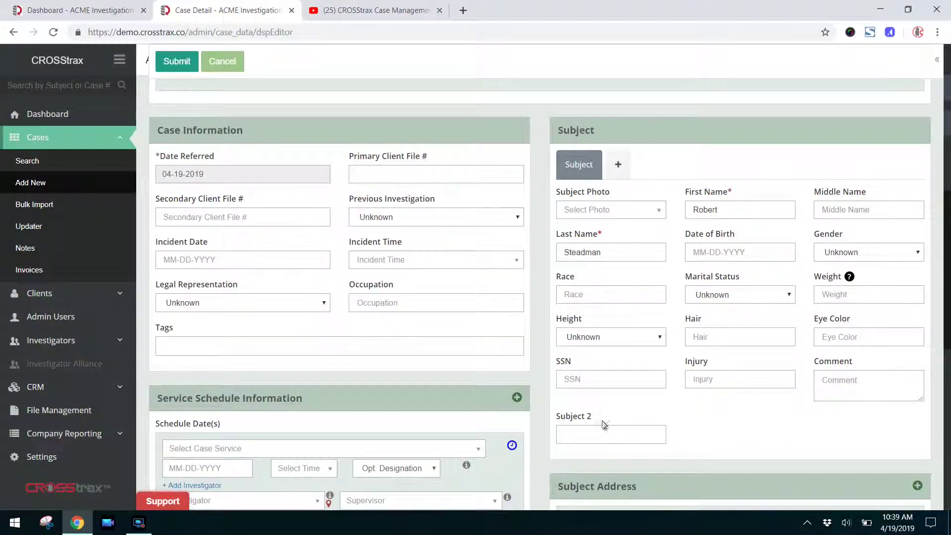
{"action": "left_click_drag", "start_coordinate": [555, 416], "coordinate": [611, 421]}
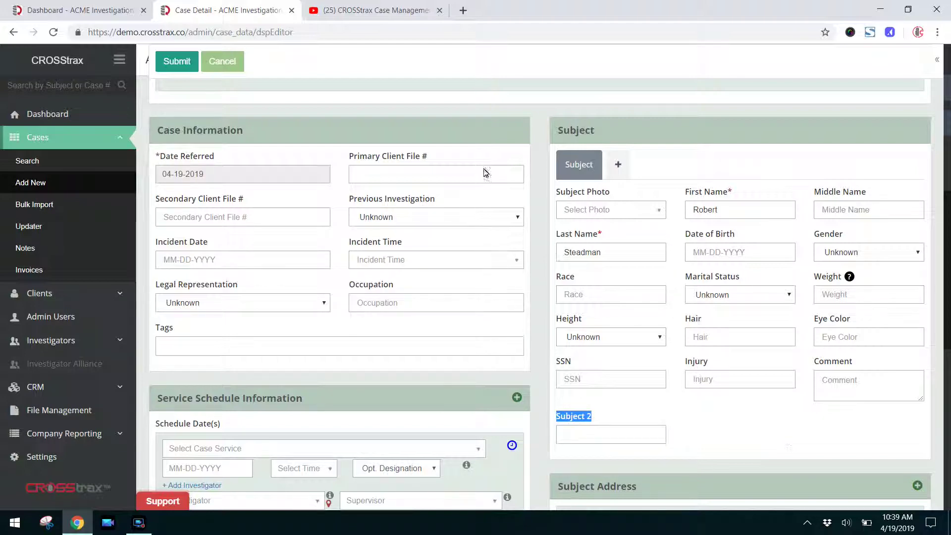
{"action": "scroll", "coordinate": [399, 121], "scroll_direction": "up", "scroll_amount": 8}
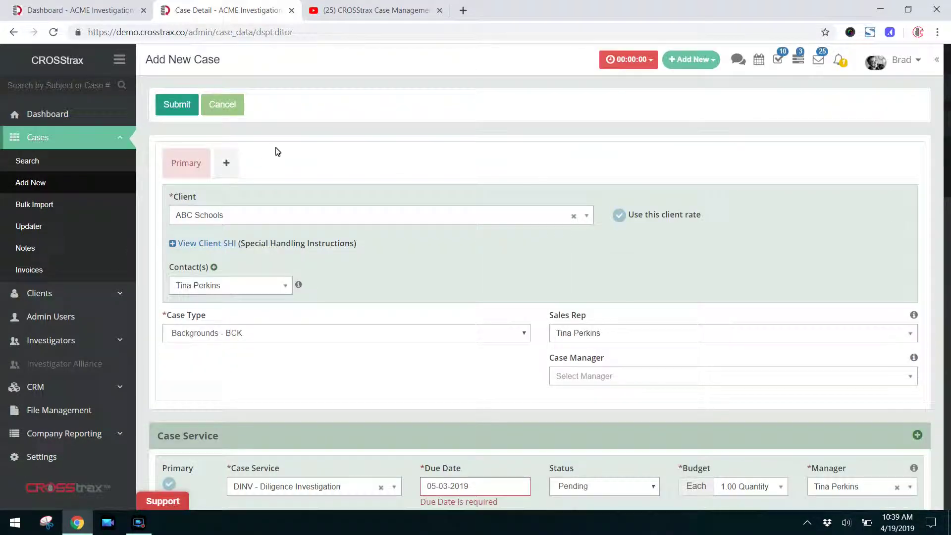
{"action": "left_click", "coordinate": [285, 220]}
{"action": "left_click", "coordinate": [297, 207]}
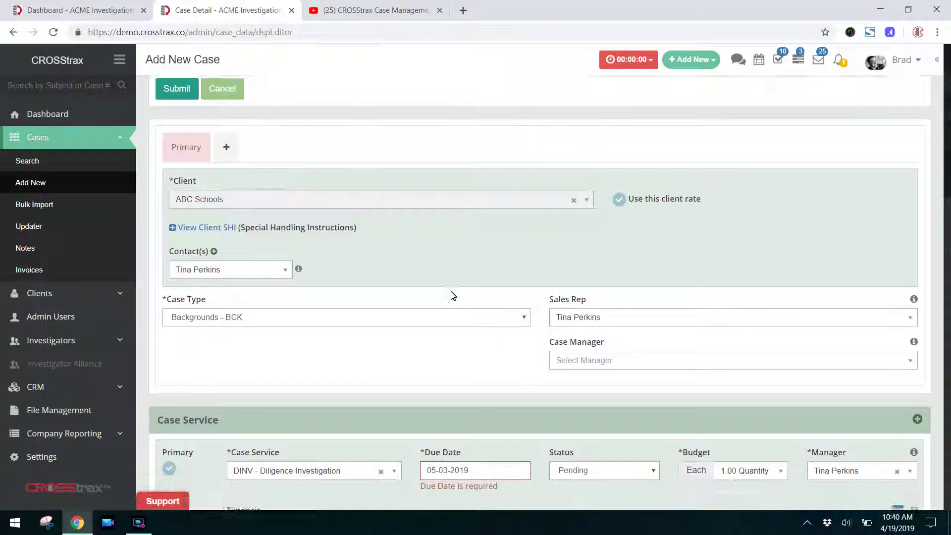
{"action": "scroll", "coordinate": [448, 297], "scroll_direction": "down", "scroll_amount": 5}
{"action": "scroll", "coordinate": [322, 151], "scroll_direction": "up", "scroll_amount": 3}
{"action": "scroll", "coordinate": [322, 154], "scroll_direction": "up", "scroll_amount": 2}
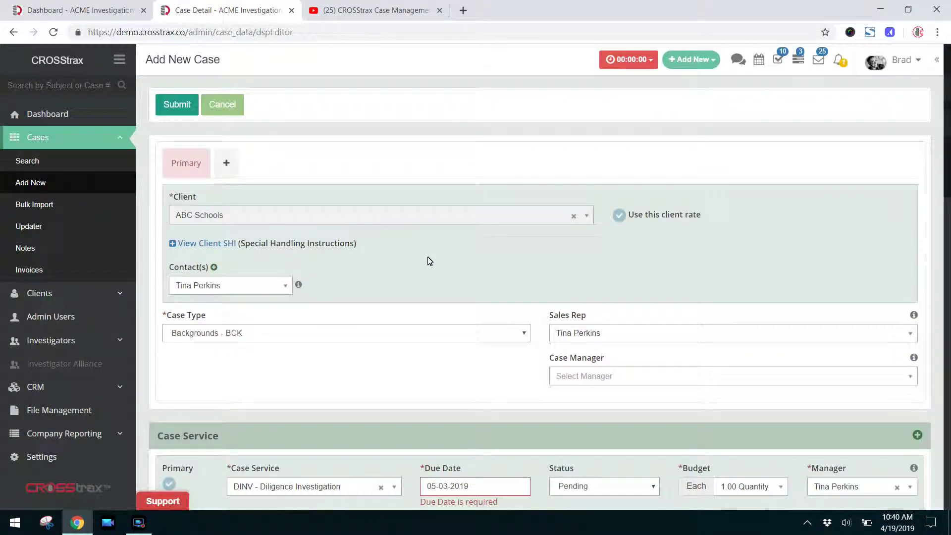
{"action": "scroll", "coordinate": [433, 255], "scroll_direction": "down", "scroll_amount": 3}
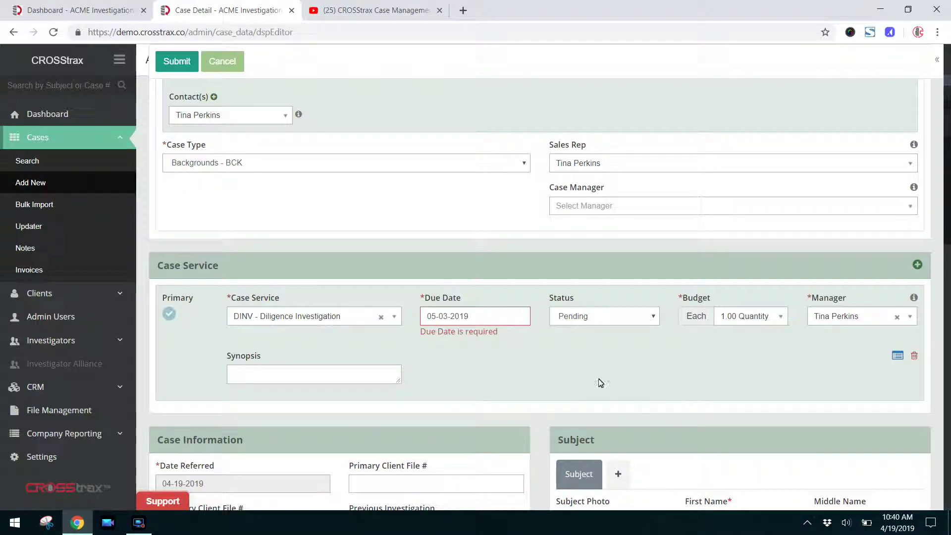
{"action": "scroll", "coordinate": [594, 374], "scroll_direction": "down", "scroll_amount": 6}
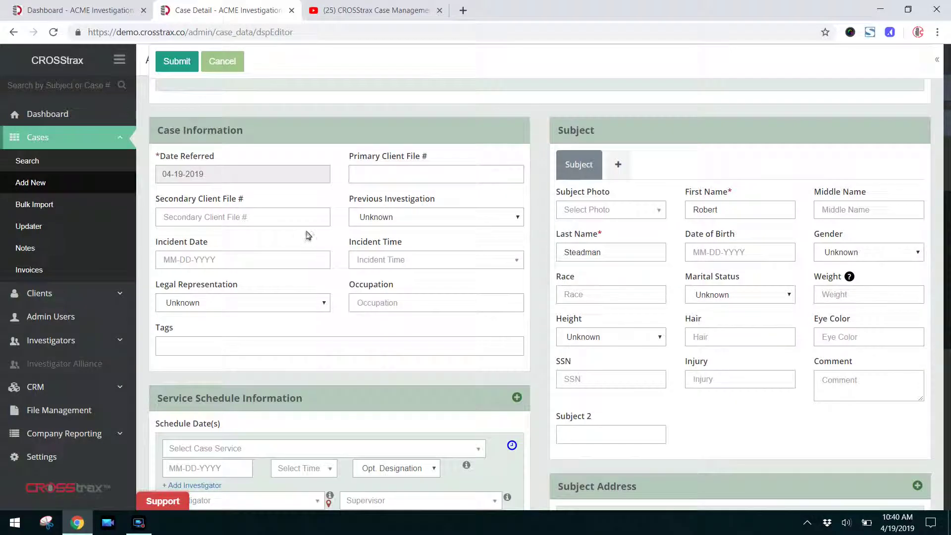
Submit the new ABC Schools case and view it atop the Cases > Search list
{"action": "left_click", "coordinate": [180, 68]}
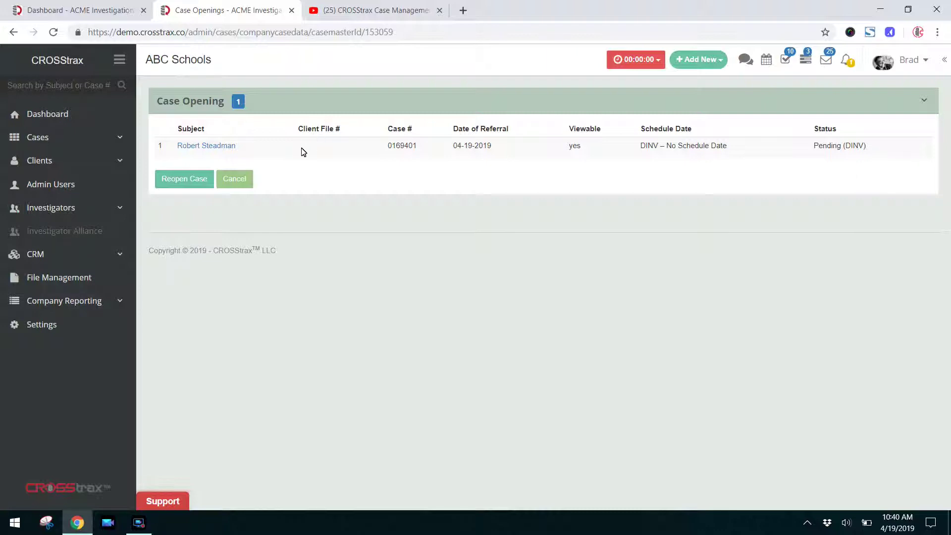
{"action": "left_click", "coordinate": [38, 138]}
{"action": "left_click", "coordinate": [30, 164]}
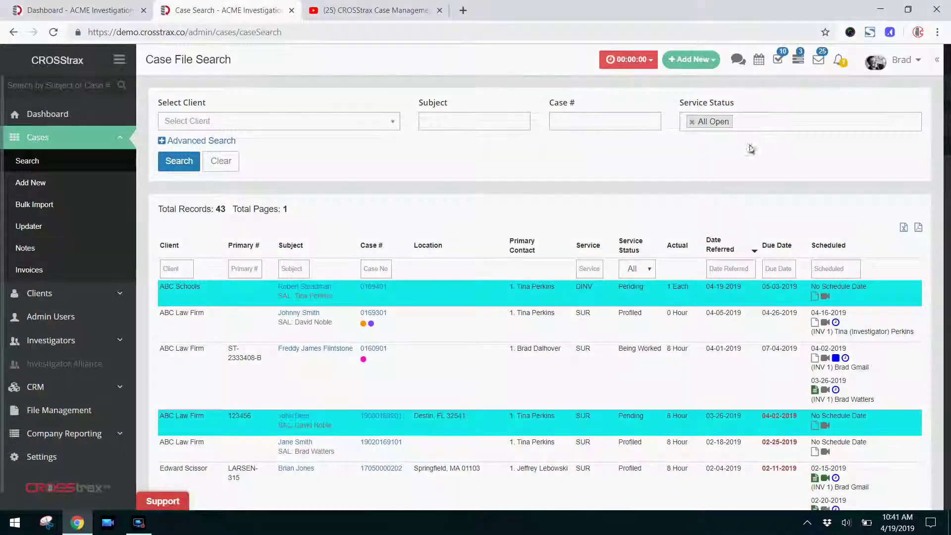
Launch the Open a New Case walkthrough from the notifications bell's guide list
{"action": "left_click", "coordinate": [840, 66]}
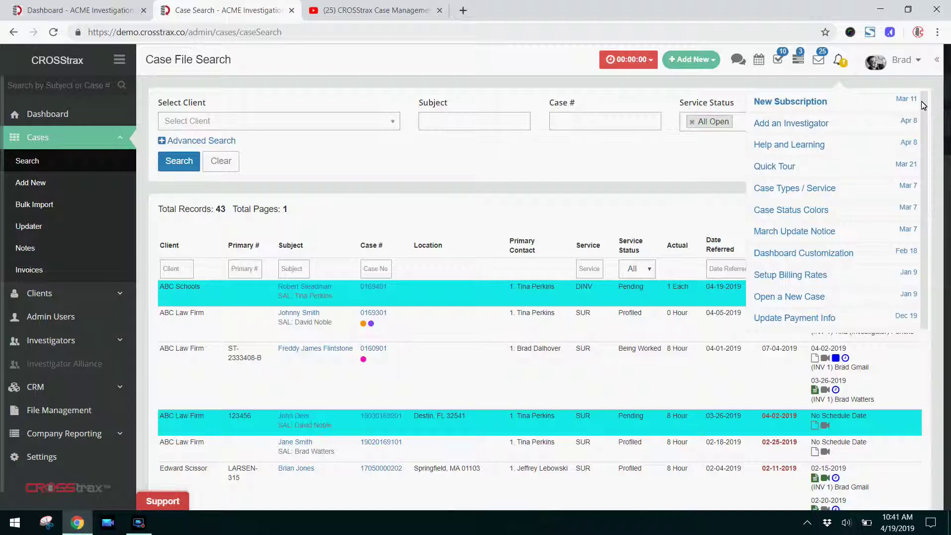
{"action": "scroll", "coordinate": [923, 244], "scroll_direction": "down", "scroll_amount": 1}
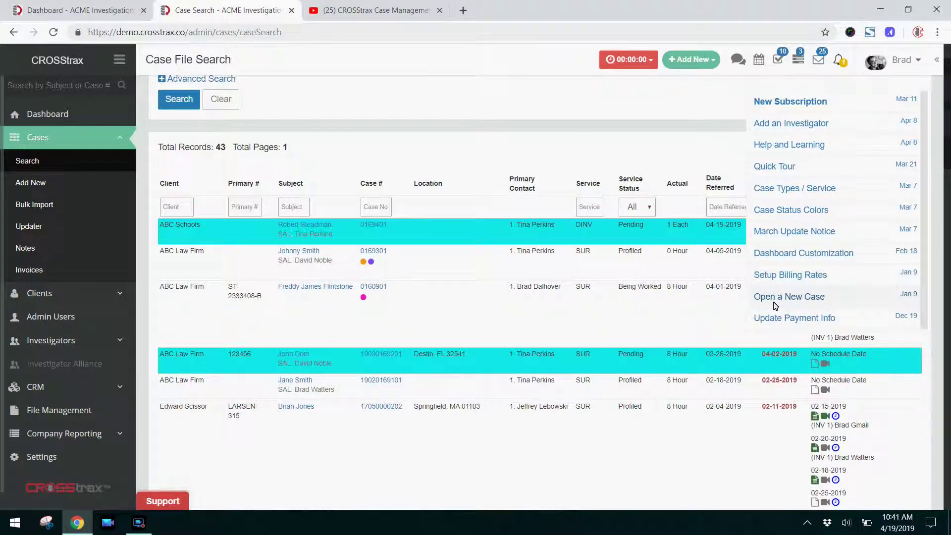
{"action": "left_click", "coordinate": [802, 300]}
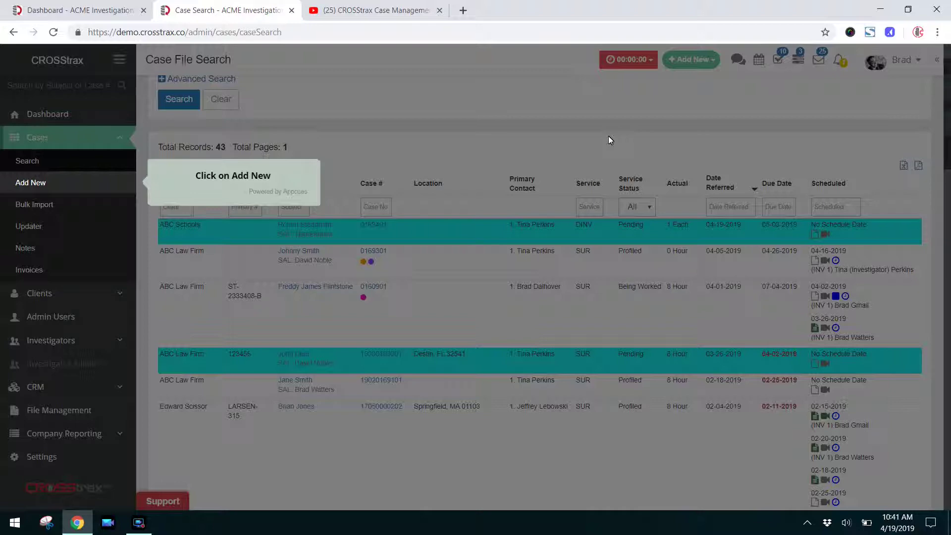
Follow the tour prompt to Cases > Add New, opening a blank Add New Case page
{"action": "left_click", "coordinate": [42, 184]}
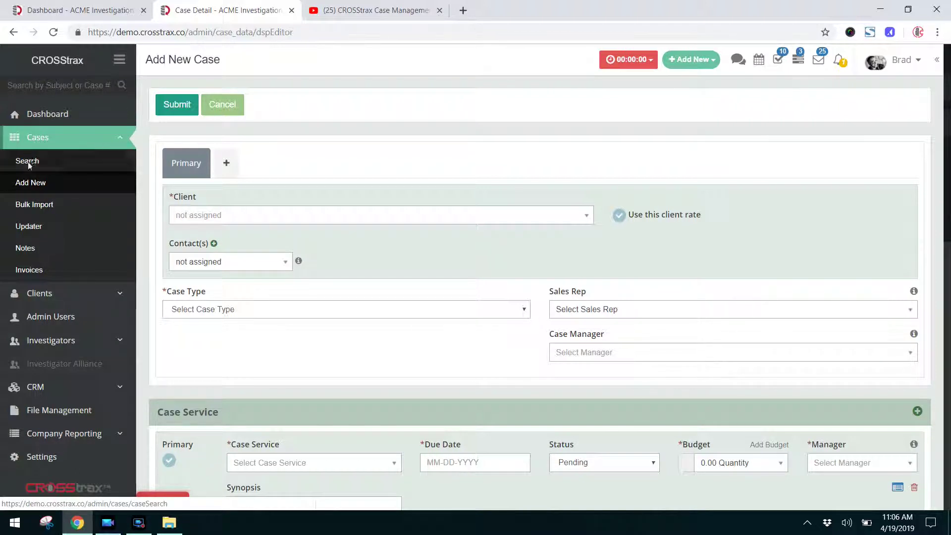
Reopen the blank new-case form and show the header's Add New dropdown options
{"action": "left_click", "coordinate": [39, 186]}
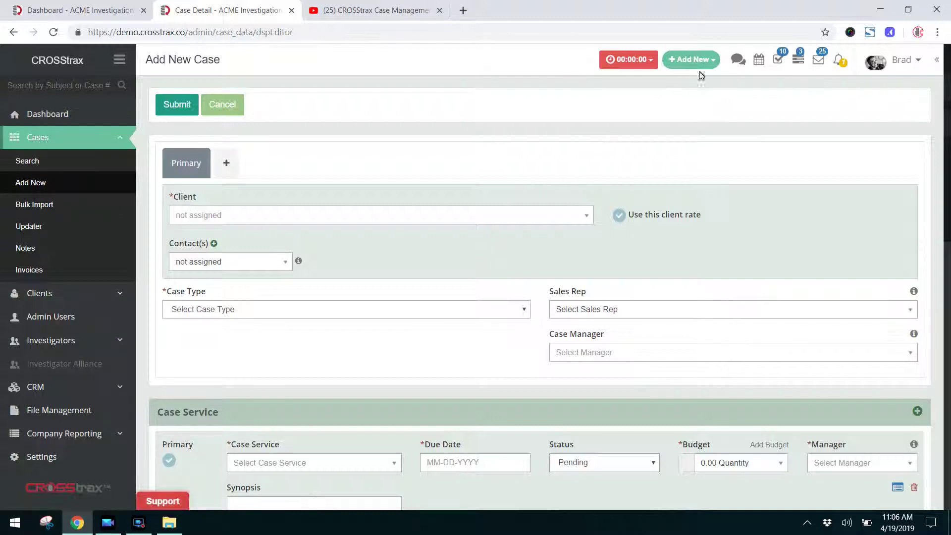
{"action": "left_click", "coordinate": [708, 60]}
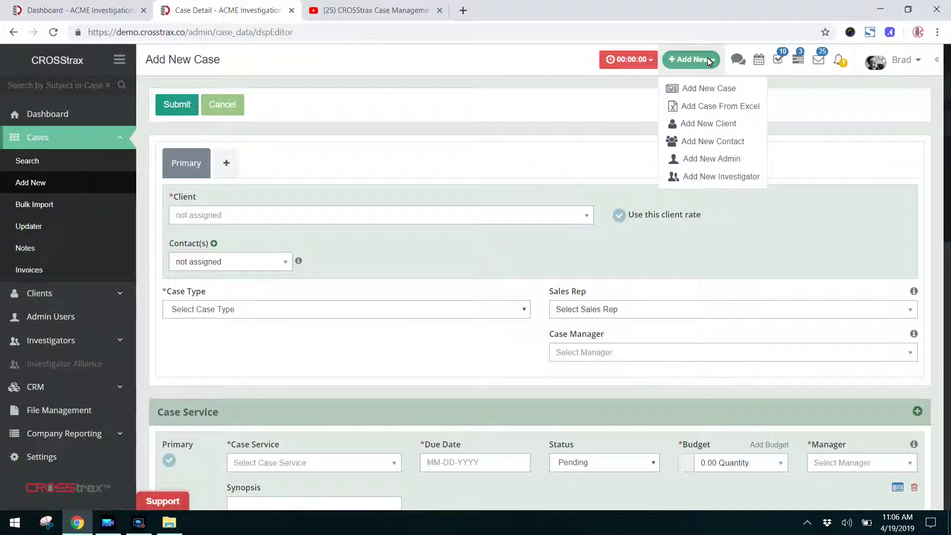